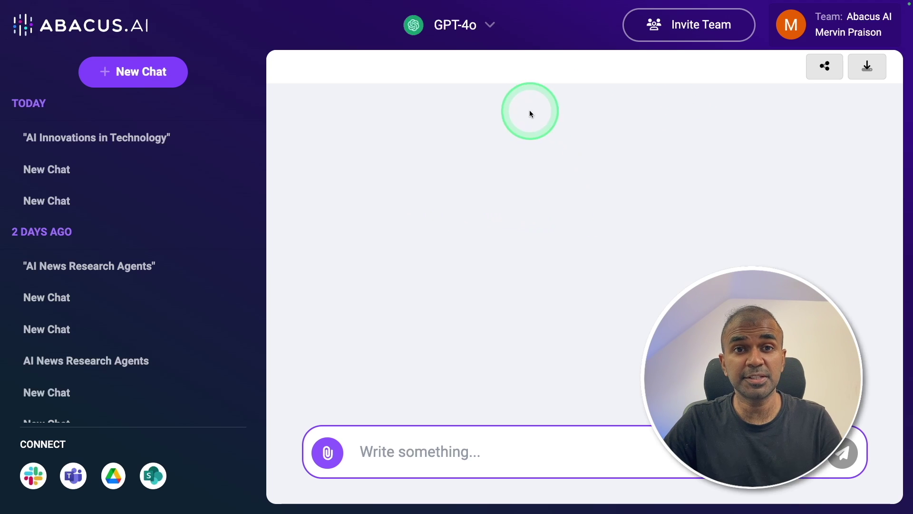
- Browse the list of bots available for the chat
click(465, 34)
scroll(428, 302, down, 2)
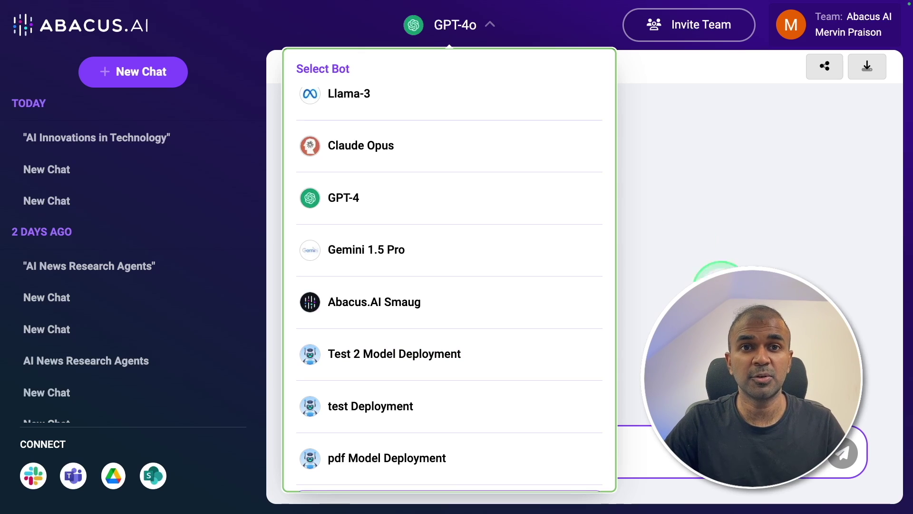
click(462, 362)
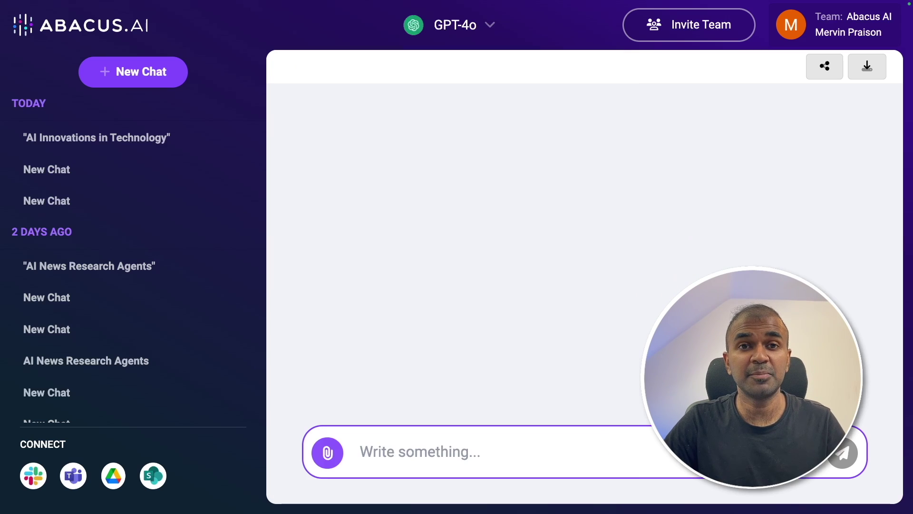
click(696, 35)
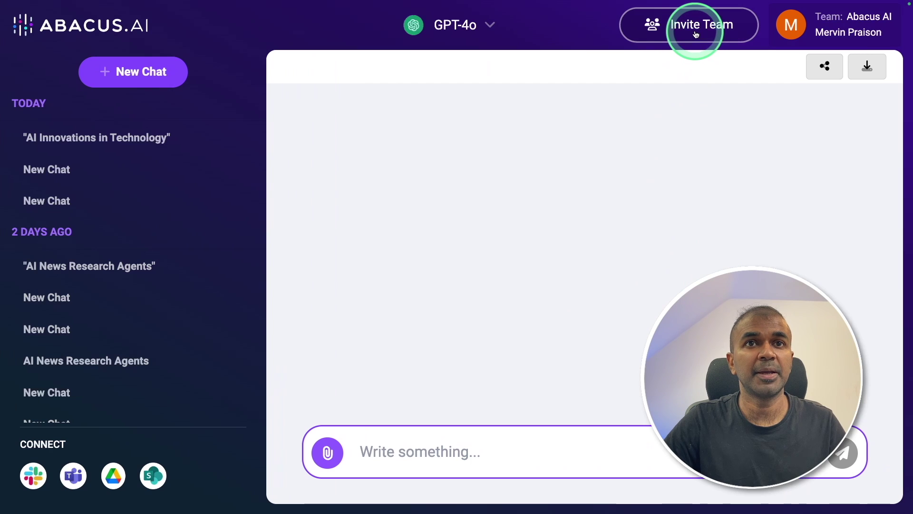
- Switch the chat's bot to GPT-4o
click(543, 217)
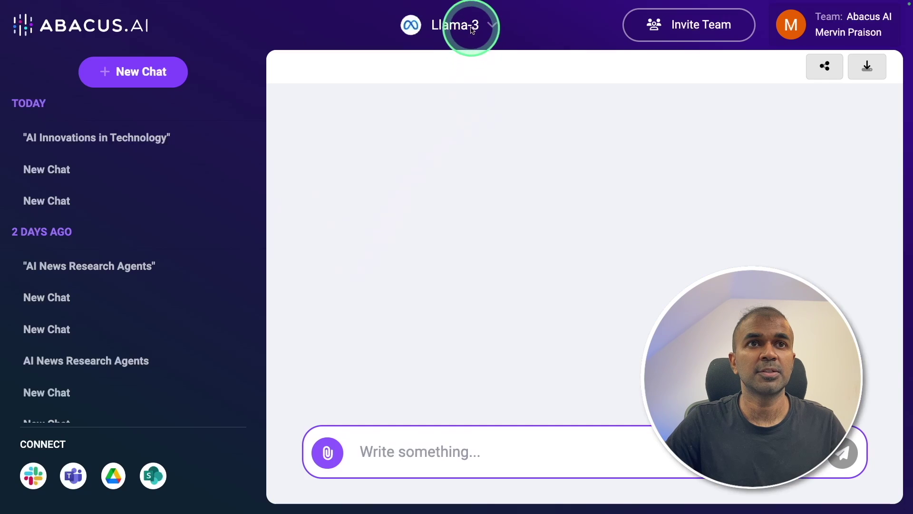
click(490, 26)
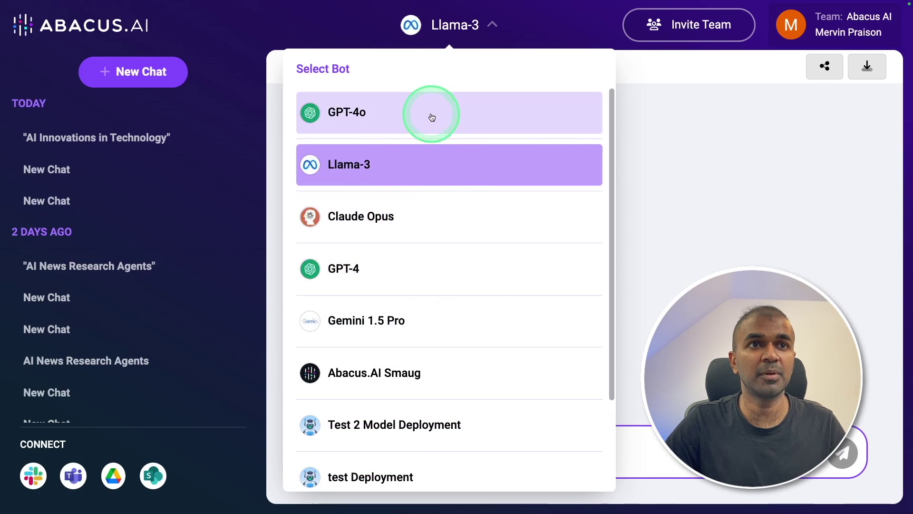
click(354, 122)
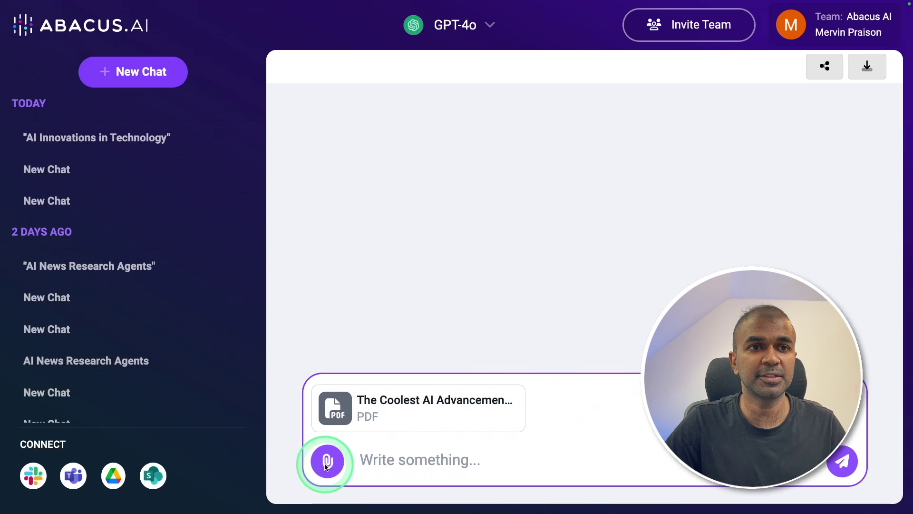
- Send the prompt "Give me AI Advancements in 2024" together with the attached AI advancements PDF
text(Give me AI Advancements in 2024)
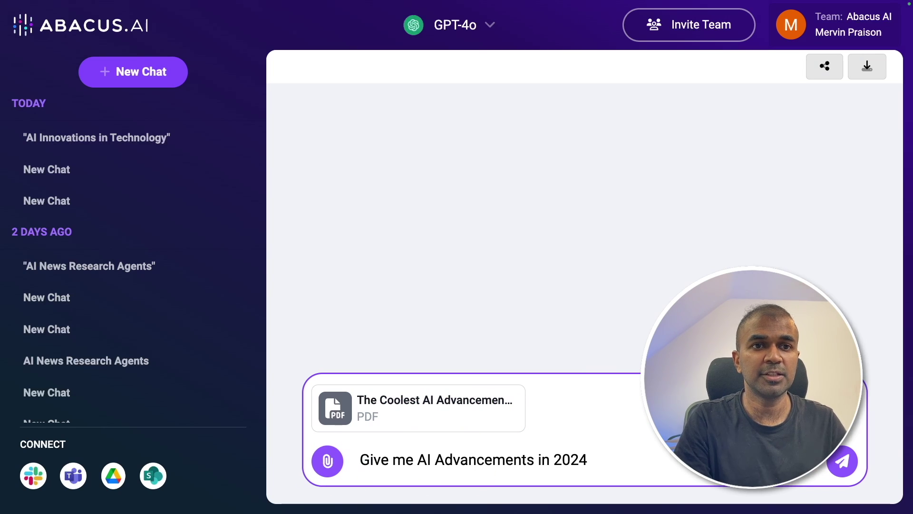
key(Return)
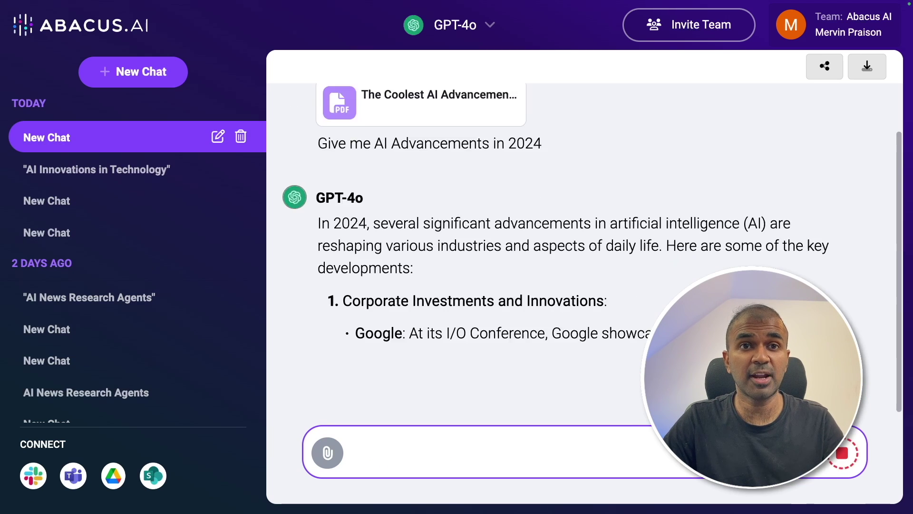
- Read through the generated answer and examine the document sources behind it
click(519, 194)
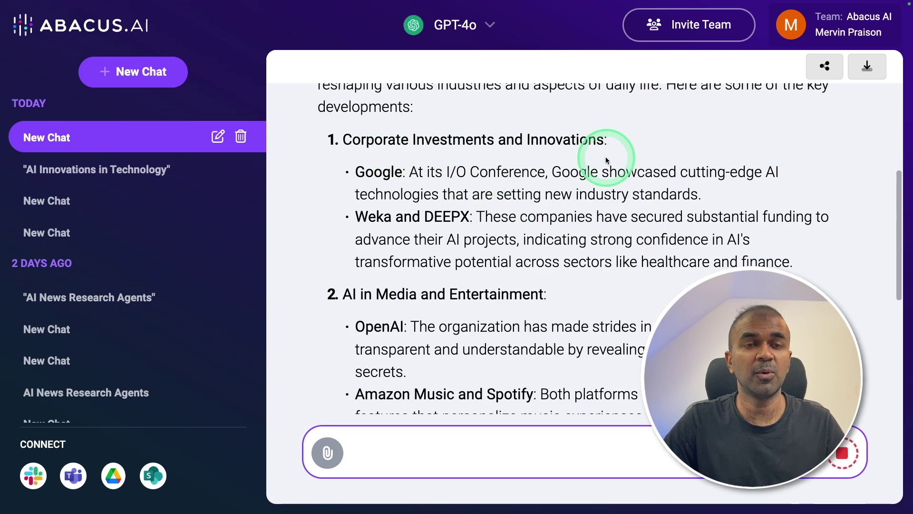
scroll(510, 287, down, 6)
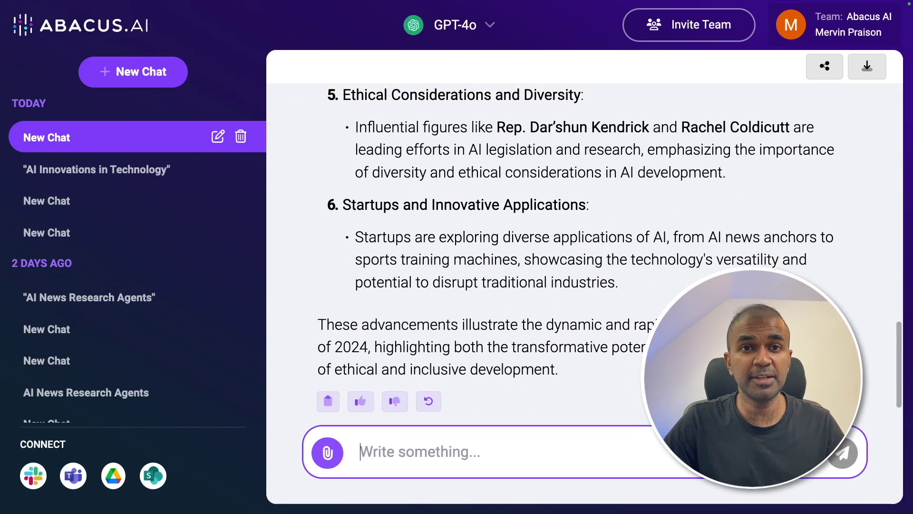
click(451, 401)
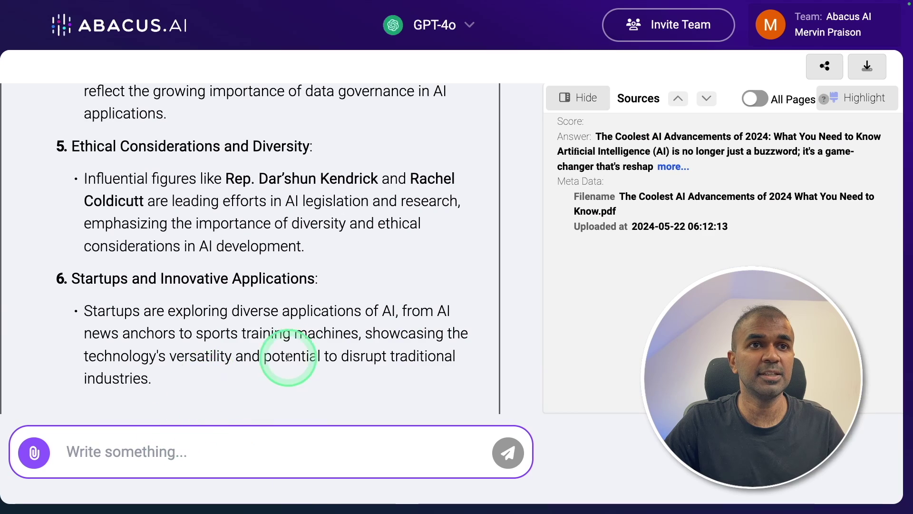
scroll(289, 357, down, 3)
click(185, 389)
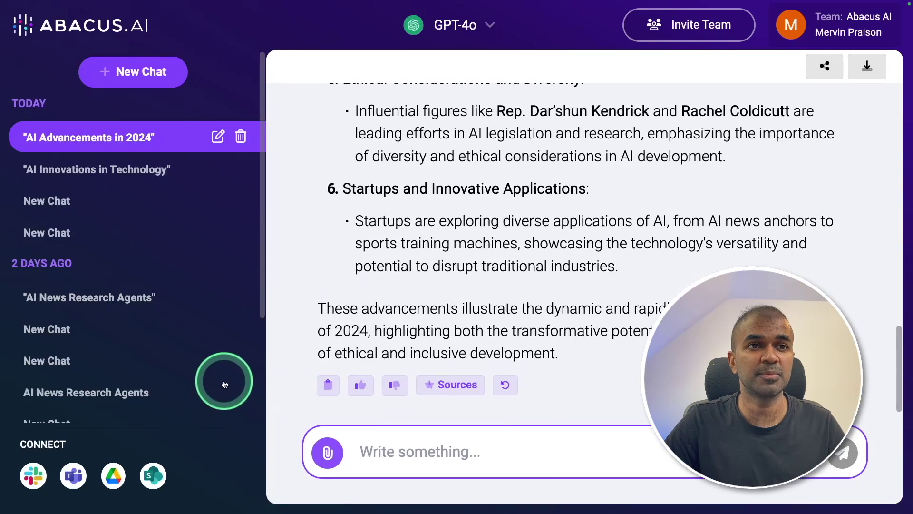
click(473, 379)
drag(560, 126, 754, 235)
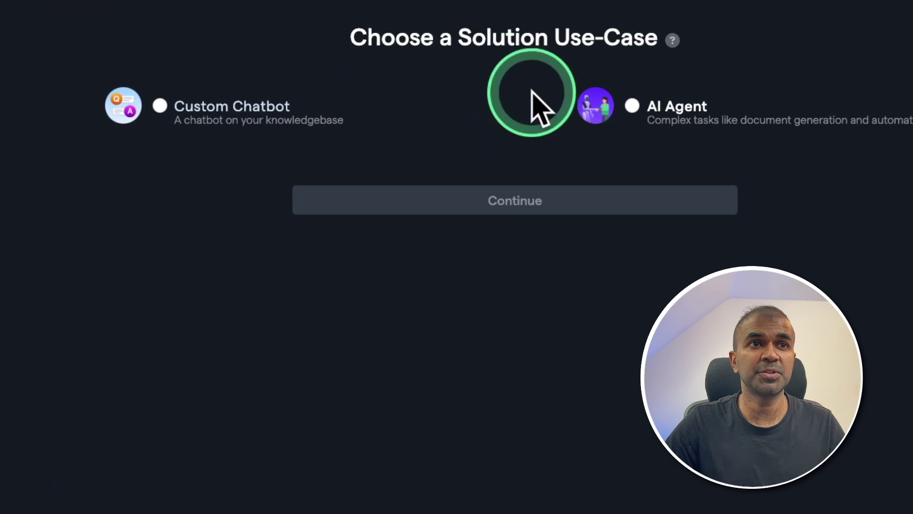
- Create a Custom Chatbot project, naming it with the owner's full name followed by "Chatbot"
click(159, 106)
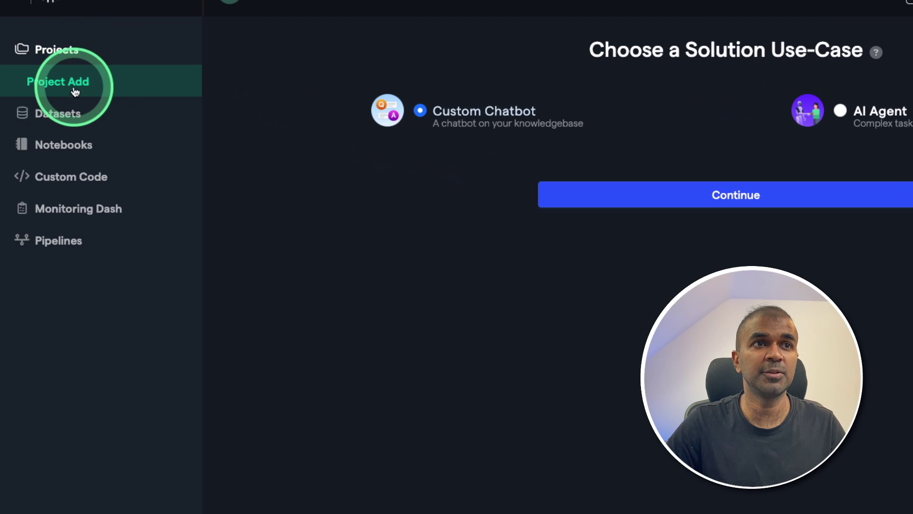
click(737, 193)
click(682, 346)
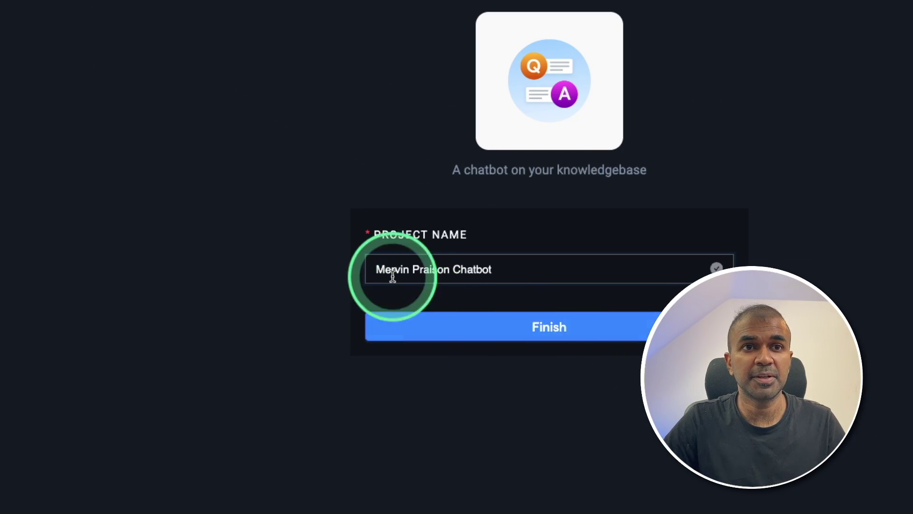
click(546, 332)
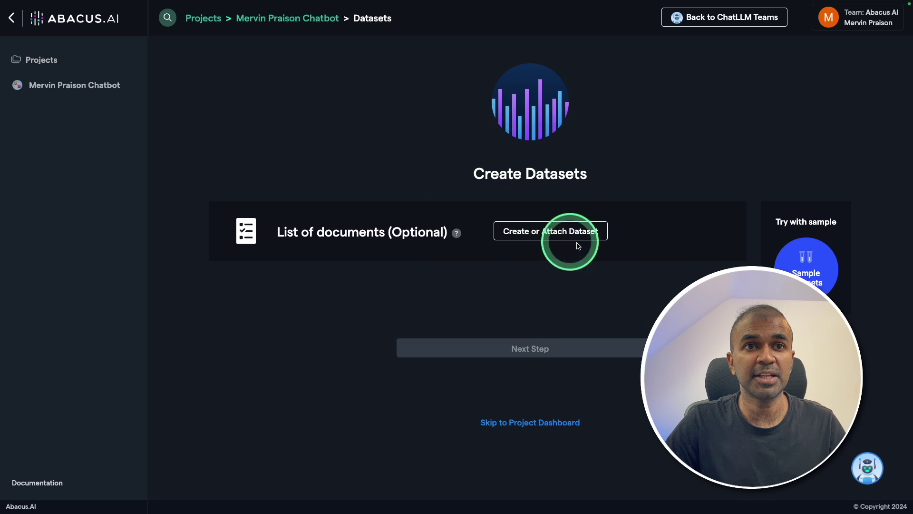
- Load the sample datasets into the project for the document list and evaluation, and continue past dataset creation
click(512, 227)
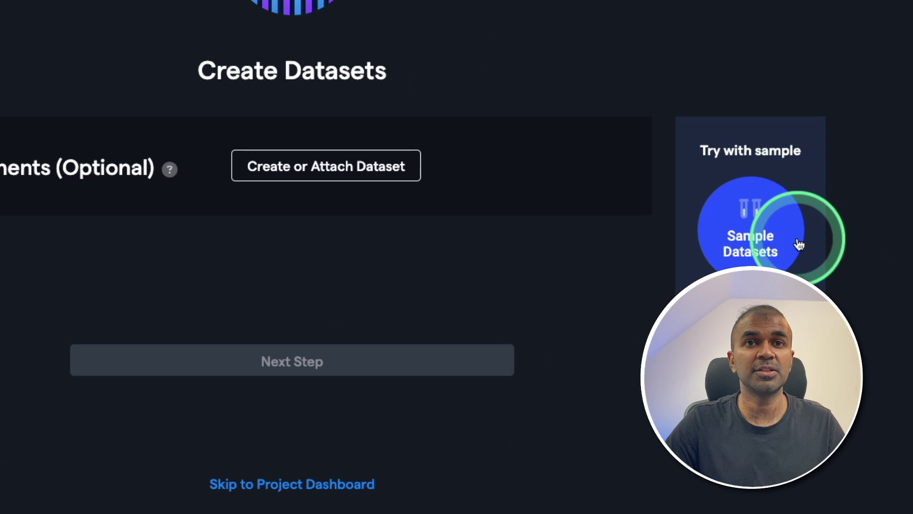
click(752, 212)
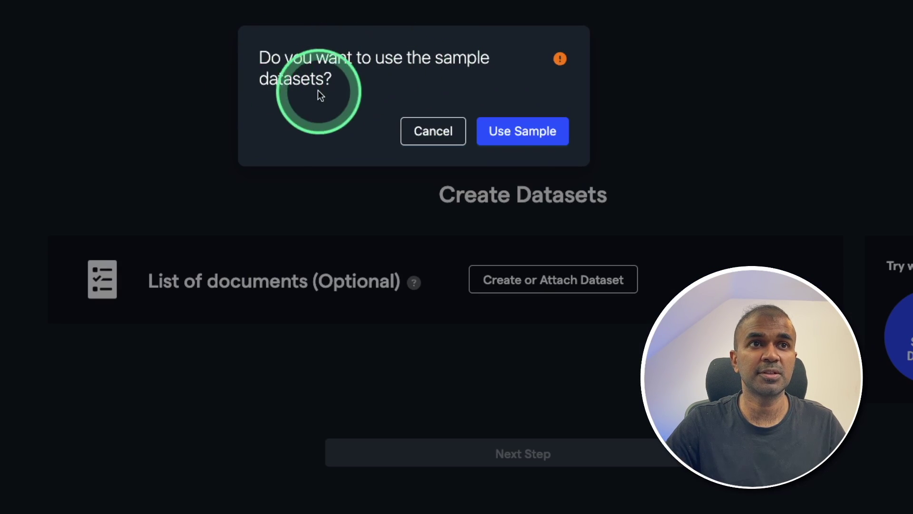
click(524, 136)
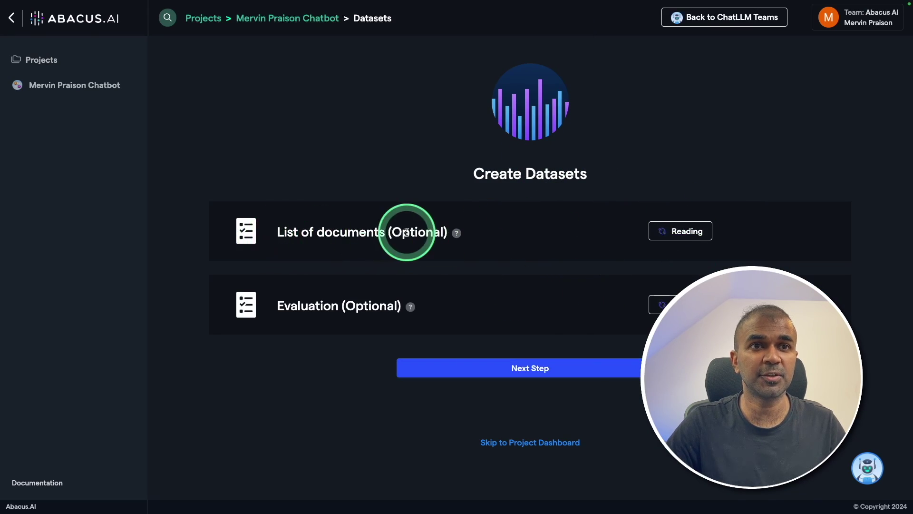
click(282, 305)
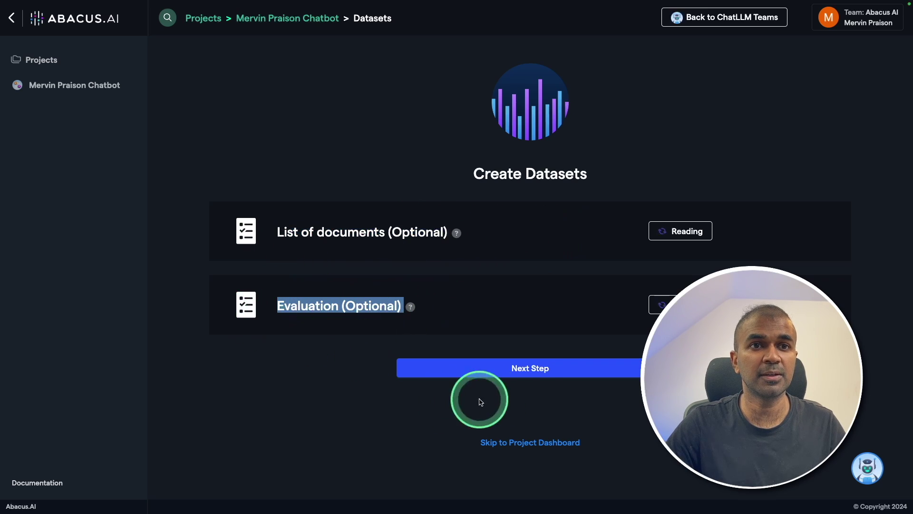
click(534, 374)
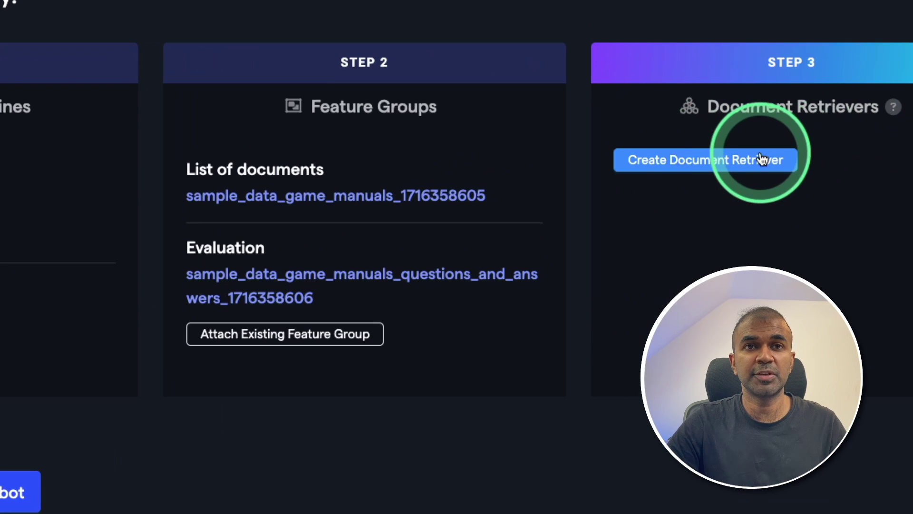
click(709, 164)
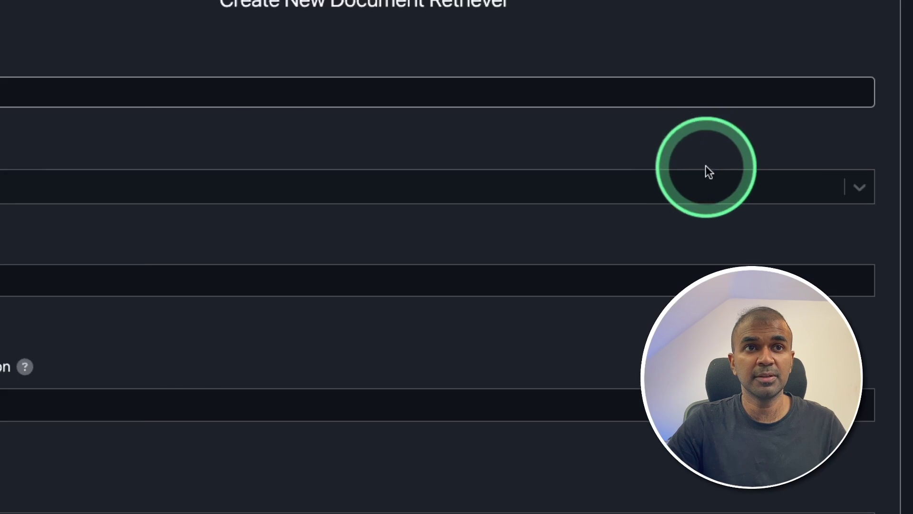
click(71, 199)
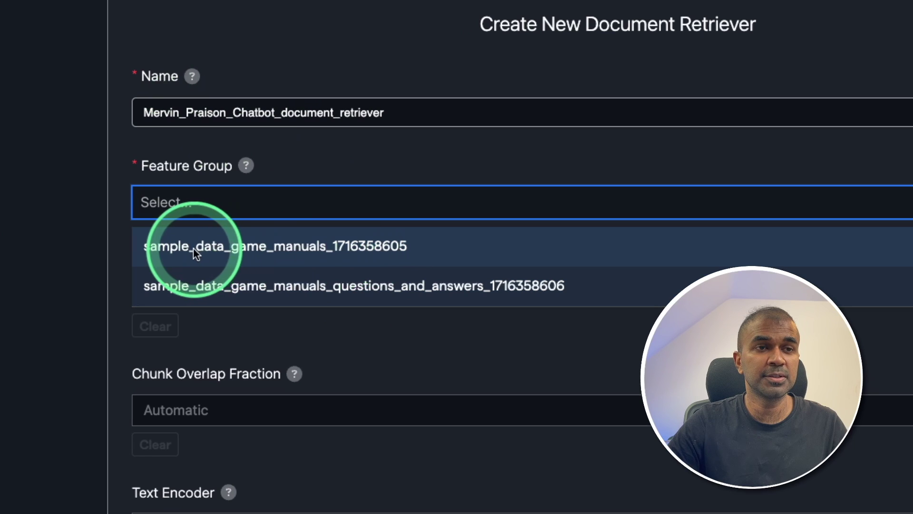
click(294, 248)
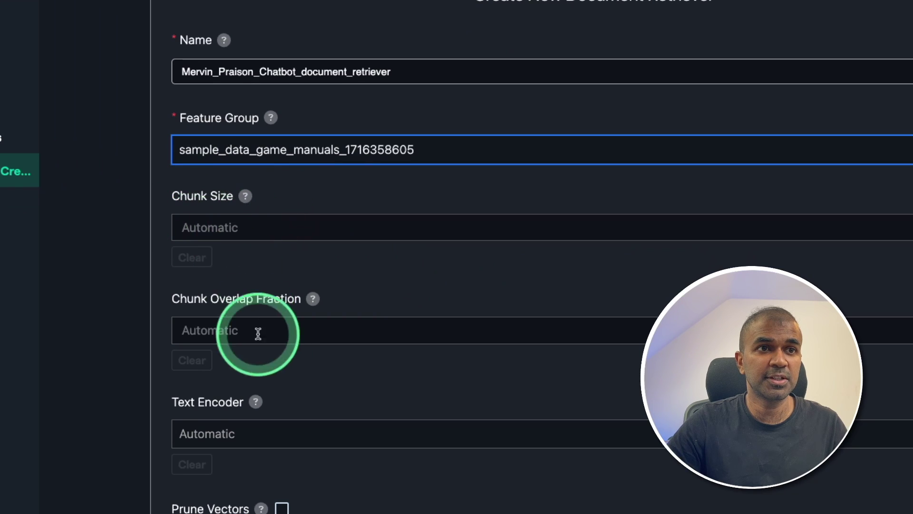
scroll(258, 334, down, 3)
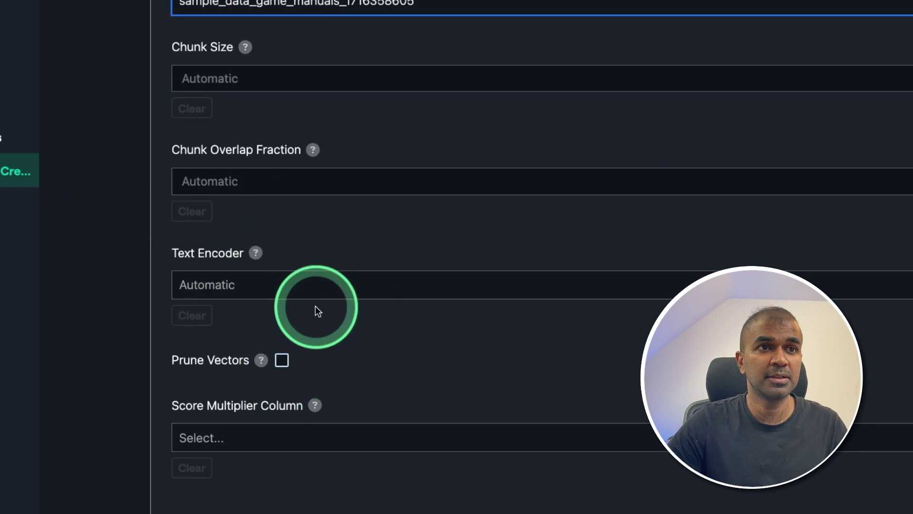
click(258, 286)
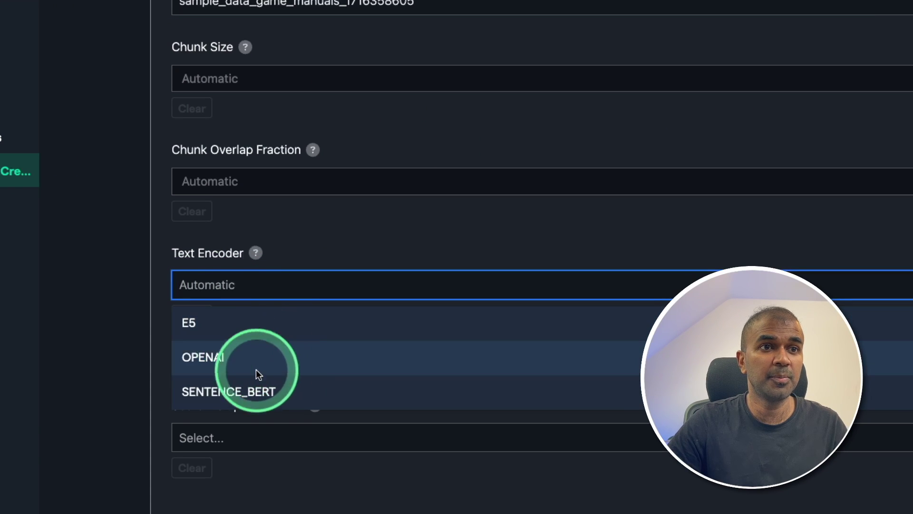
click(313, 231)
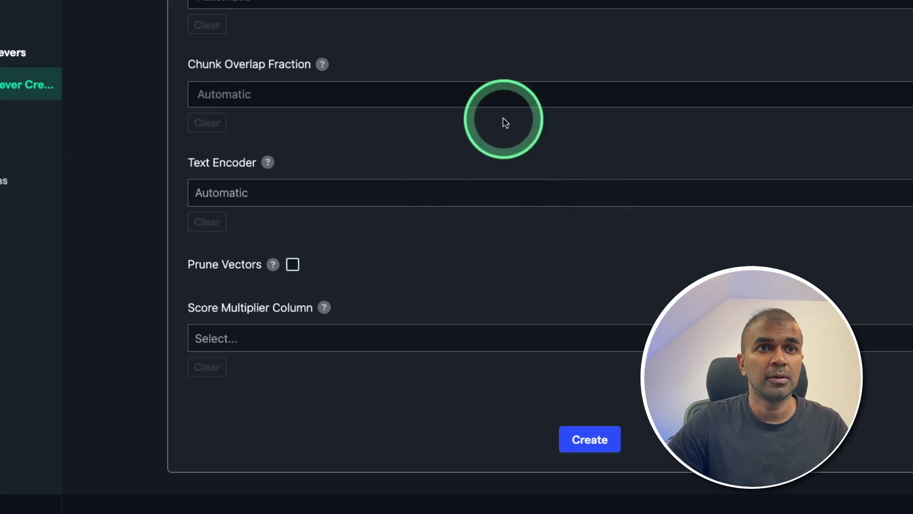
click(592, 440)
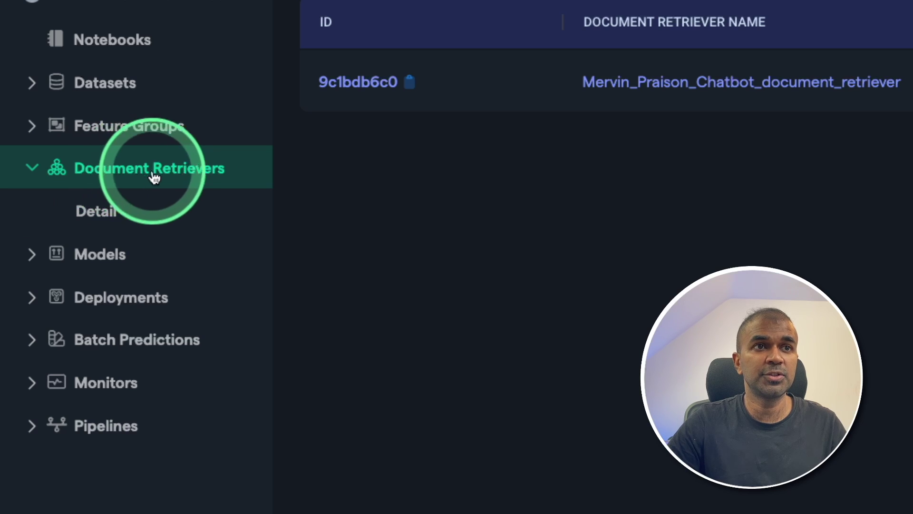
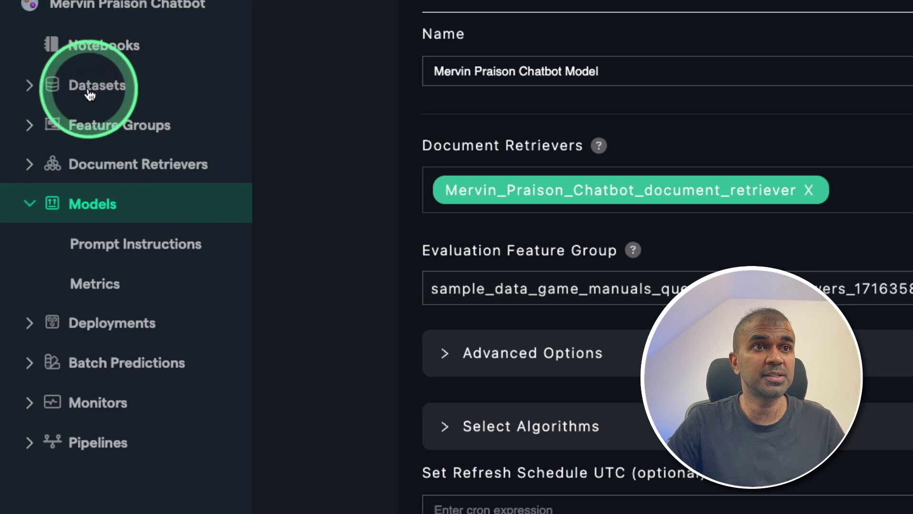
click(105, 95)
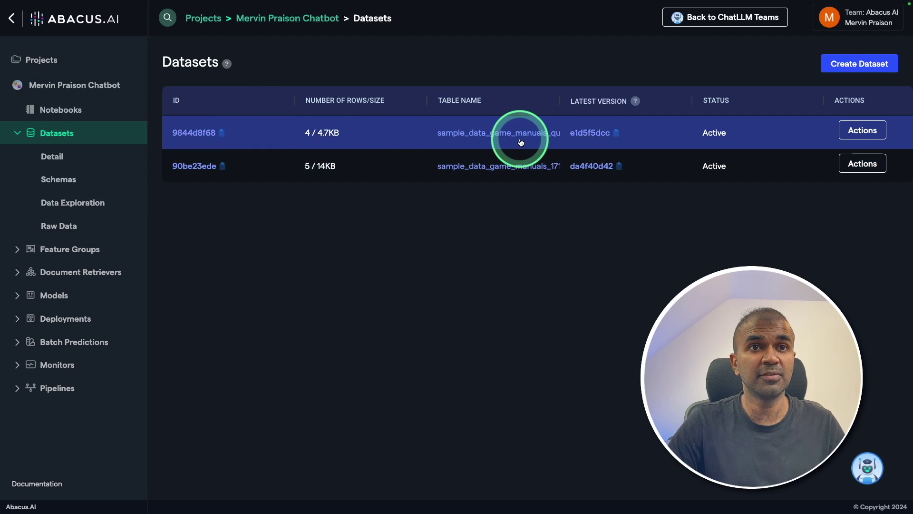
click(519, 143)
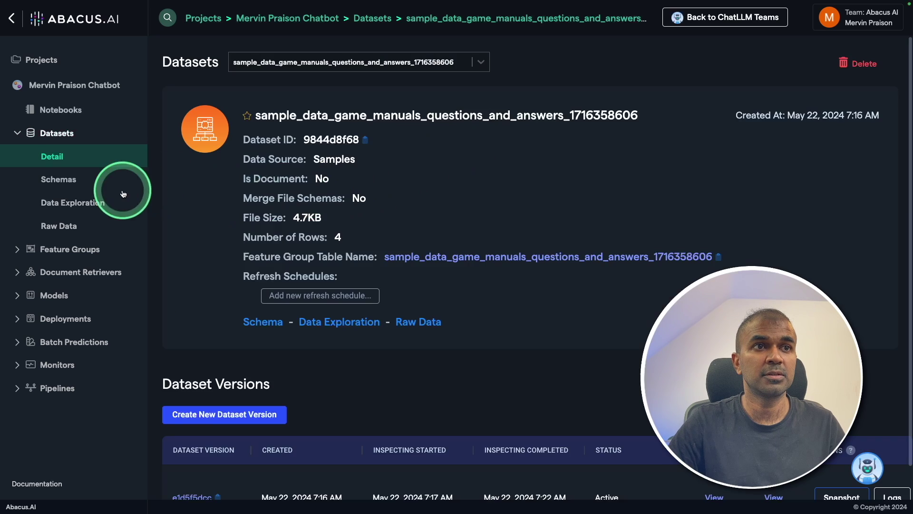
click(59, 204)
click(66, 227)
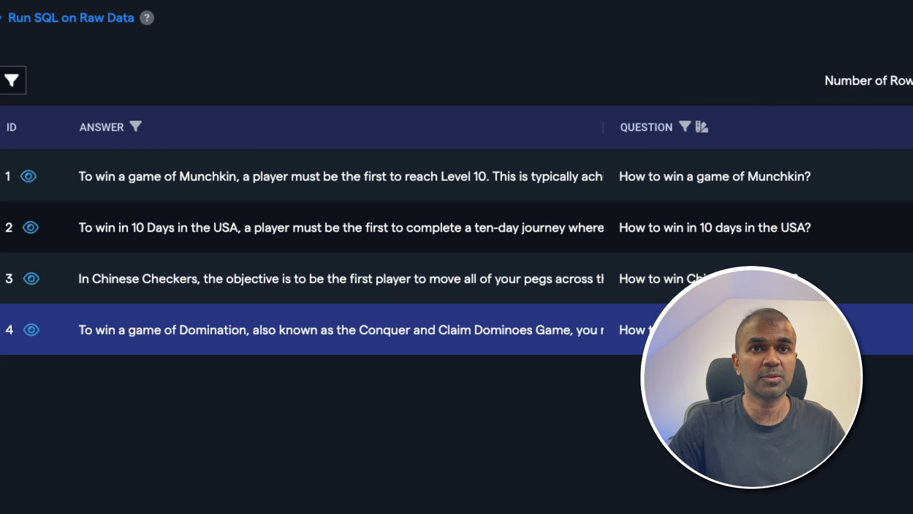
click(711, 131)
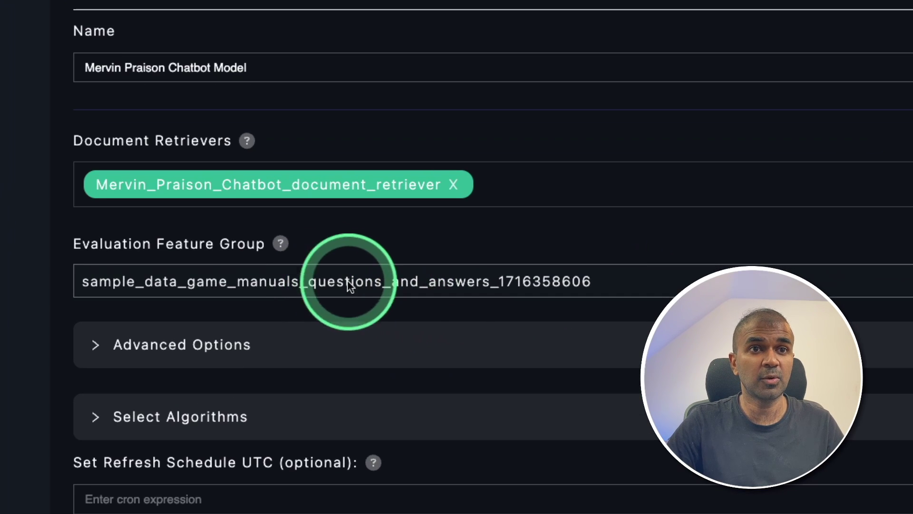
- Expand the model's advanced options and train the chatbot model with the questions-and-answers evaluation feature group
click(440, 339)
click(183, 276)
scroll(316, 337, down, 5)
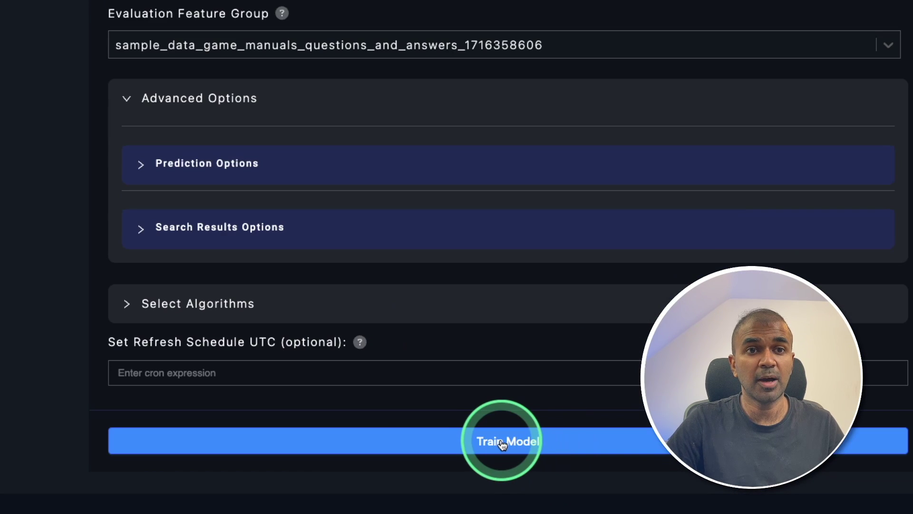
click(509, 442)
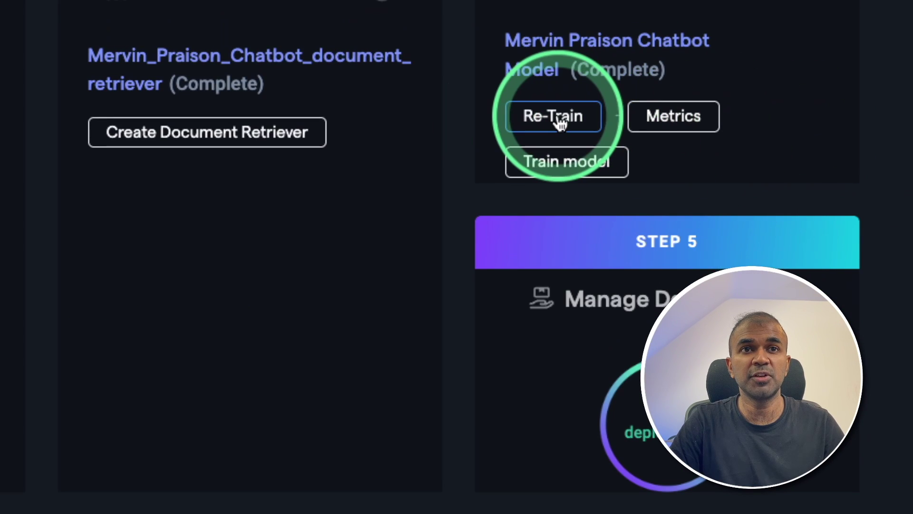
- Examine the trained chatbot model's metrics, comparing the expert, BERT F1, METEOR, BLEU and ROUGE scores of each underlying model
click(683, 125)
scroll(653, 225, down, 2)
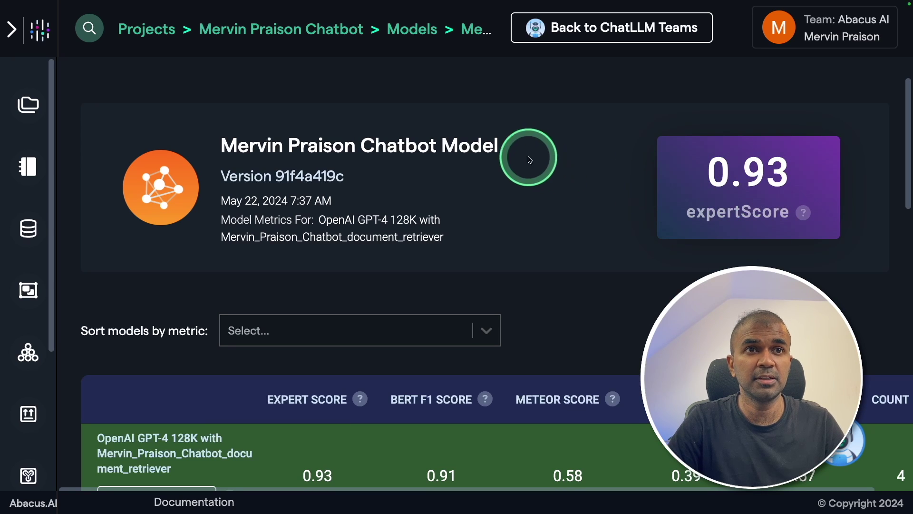
scroll(598, 210, down, 1)
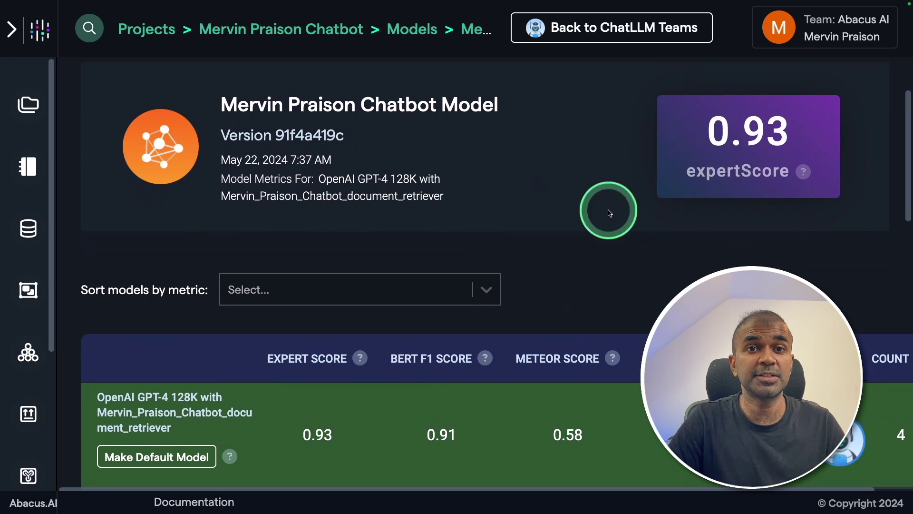
scroll(422, 292, down, 3)
scroll(413, 309, down, 3)
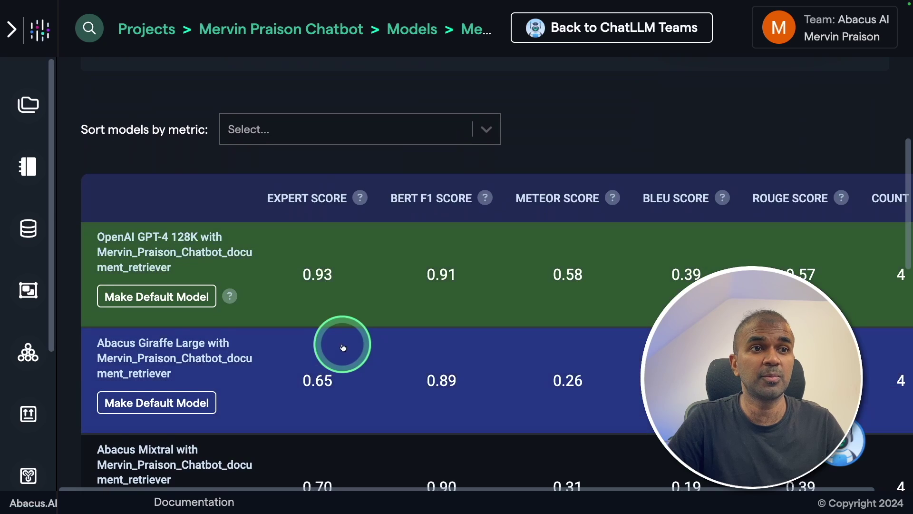
scroll(338, 370, down, 2)
click(161, 181)
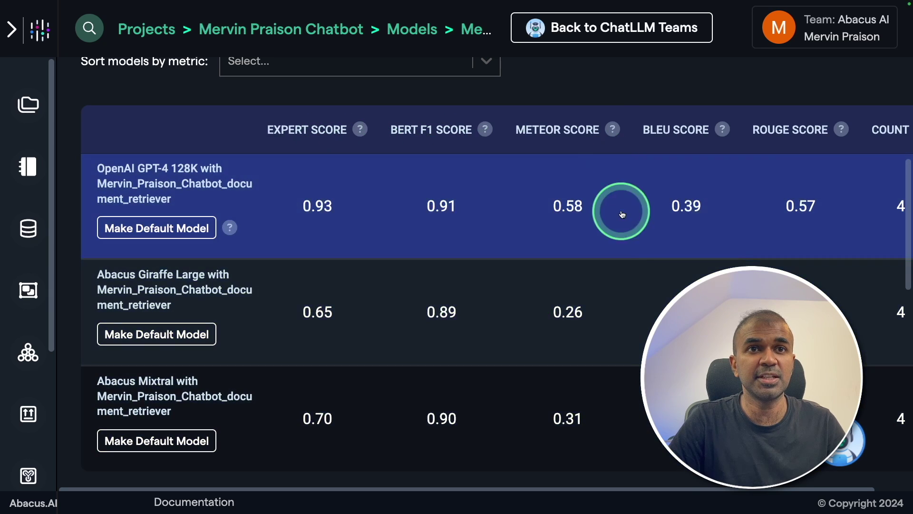
scroll(399, 198, up, 5)
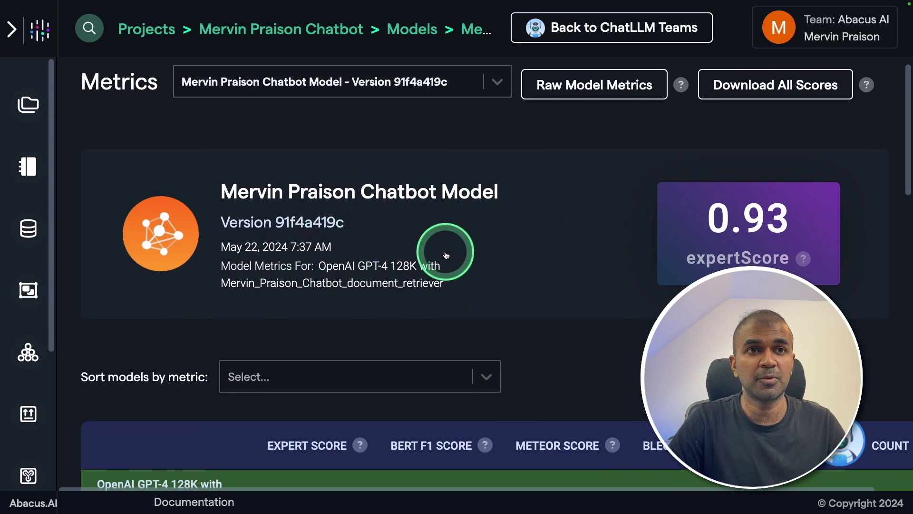
scroll(447, 255, down, 5)
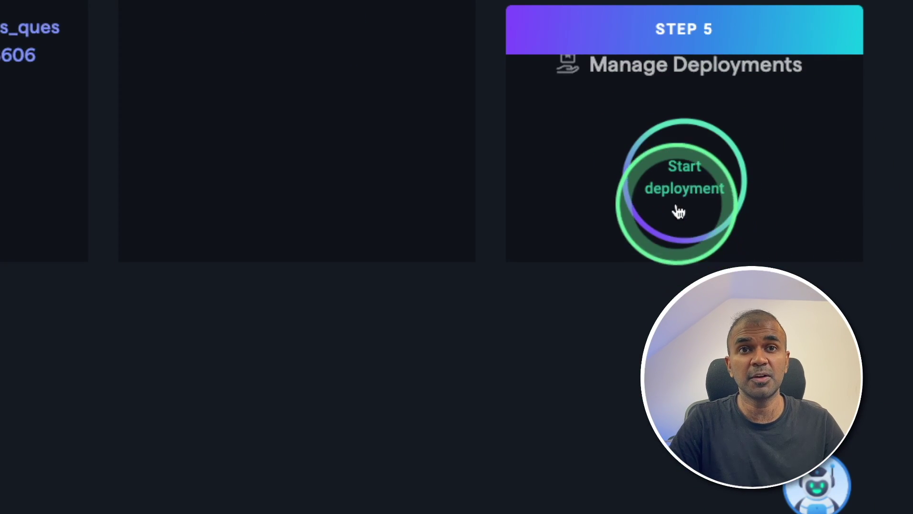
- Deploy the latest version of the default winning model as Offline Batch + RealTime, naming the deployment after the chatbot project
click(680, 185)
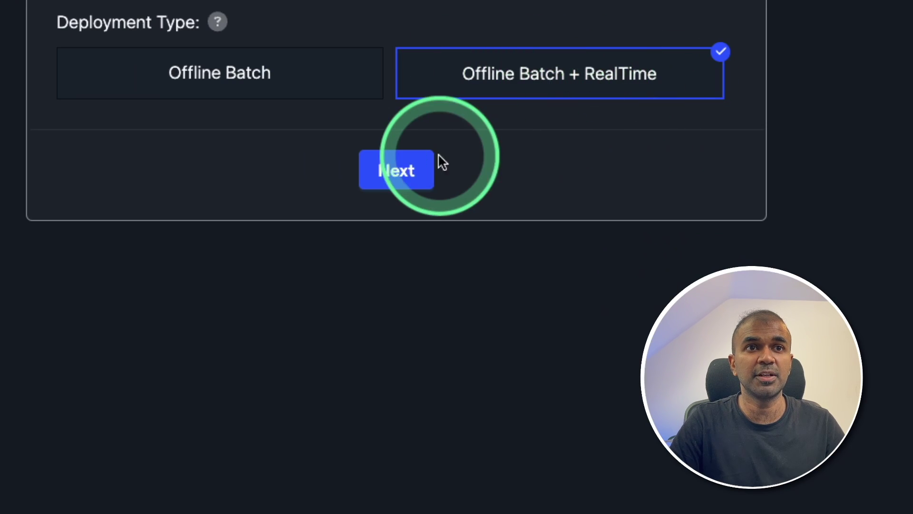
click(397, 171)
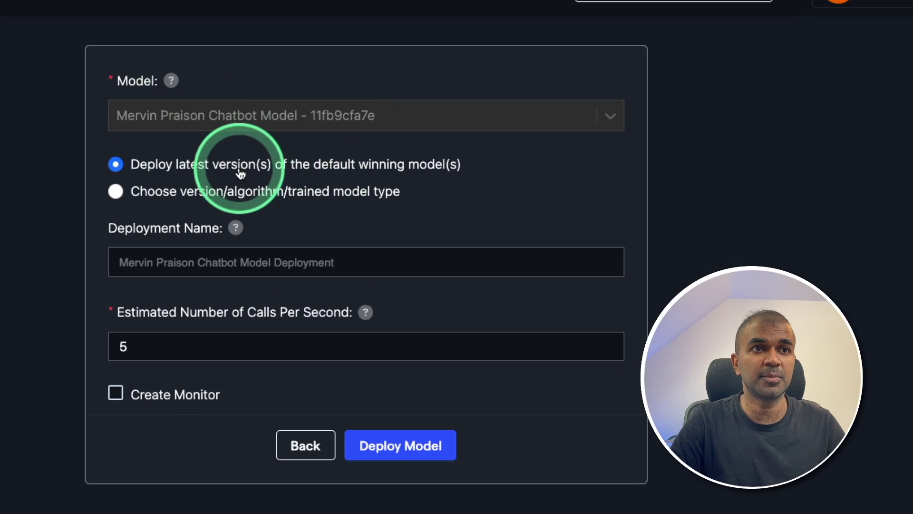
click(224, 263)
text(Mervin Praison Chatbot)
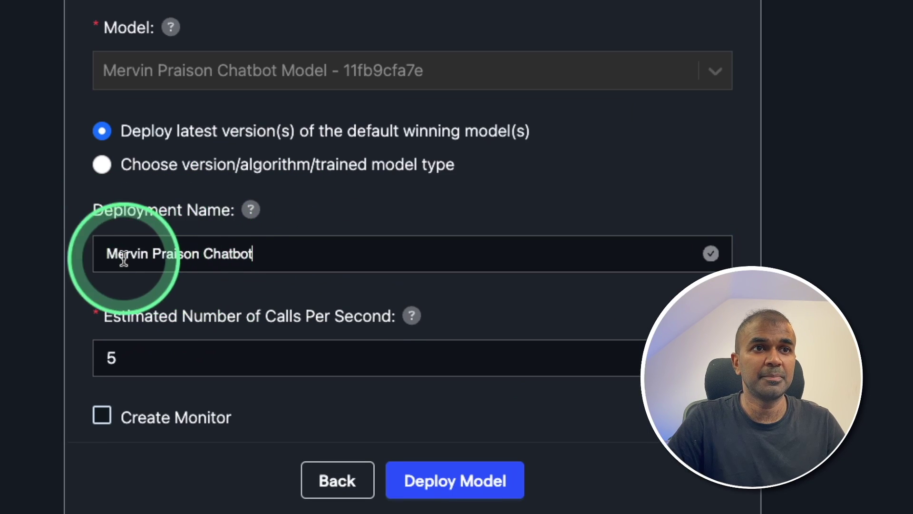
click(443, 481)
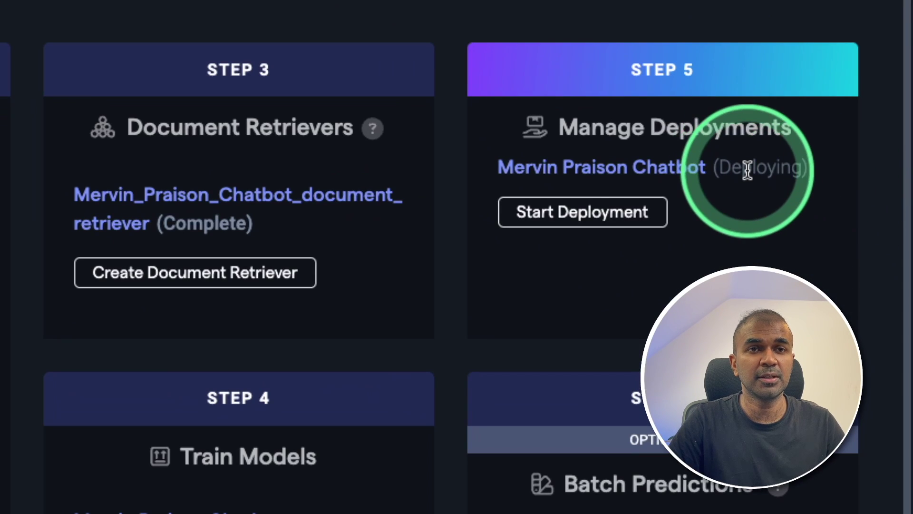
- Open the new deployment's dashboard and launch the deployed chatbot in Abacus.AI Chat
click(645, 170)
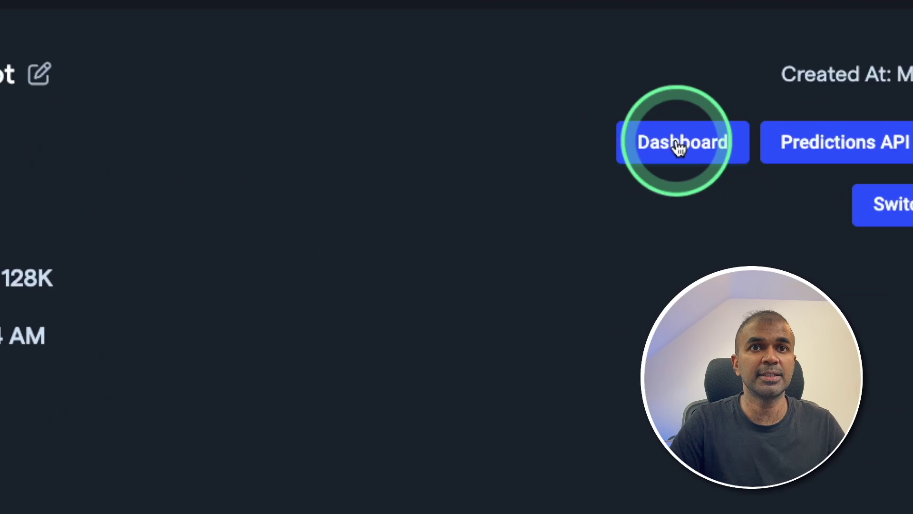
click(679, 148)
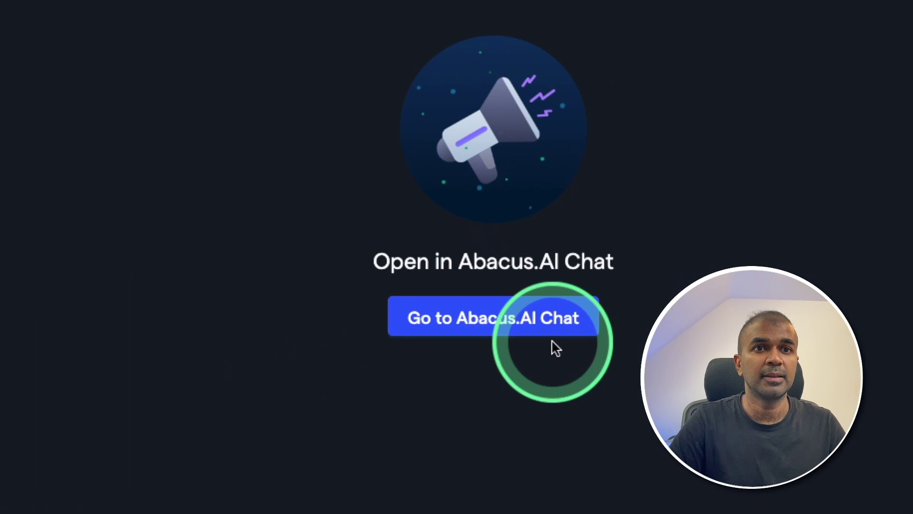
click(519, 323)
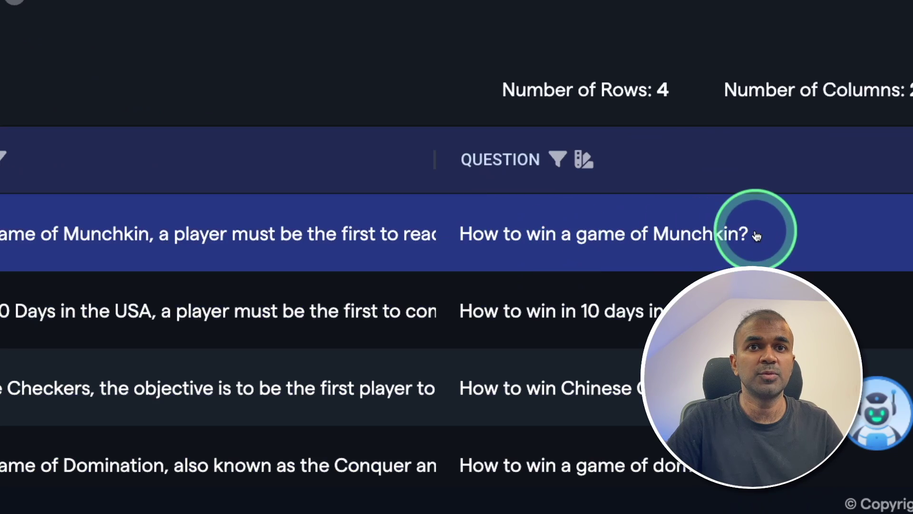
- Copy the first question from the raw dataset and ask the chatbot "How to win a game of Munchkin?"
drag(757, 233, 462, 243)
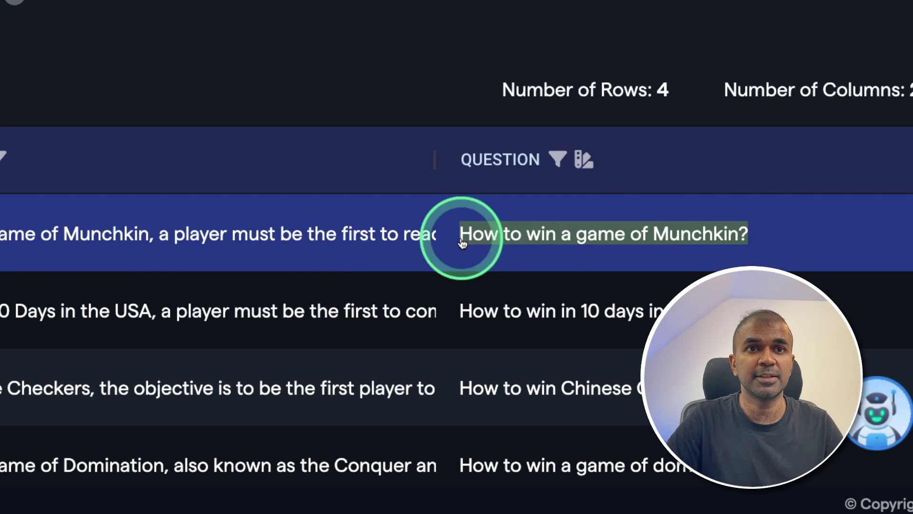
text(How to win a game of Munchkin?)
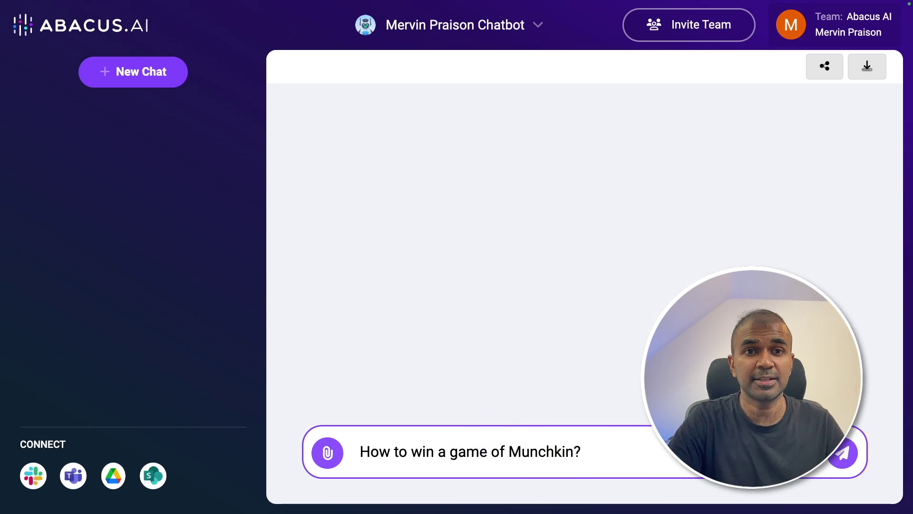
key(Return)
- Compare the chatbot's Munchkin reply with the matching answer in the questions-and-answers raw data
click(505, 242)
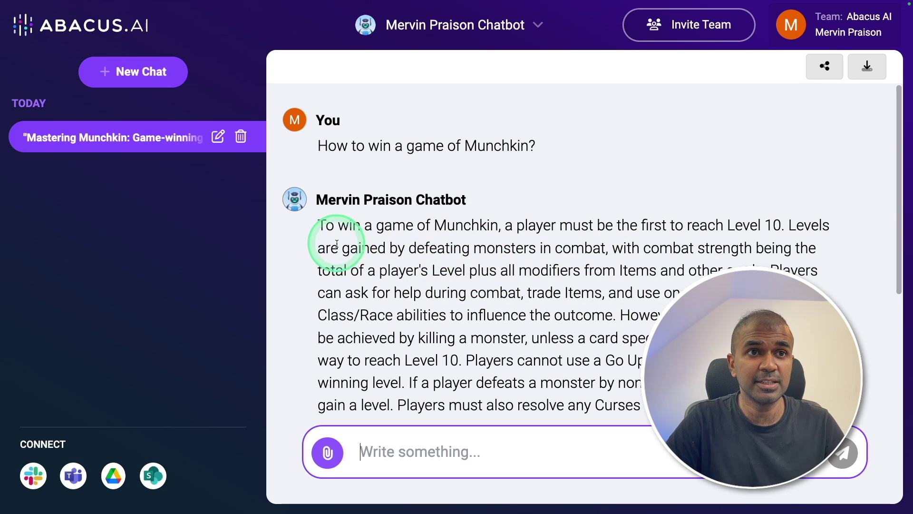
drag(345, 240, 490, 315)
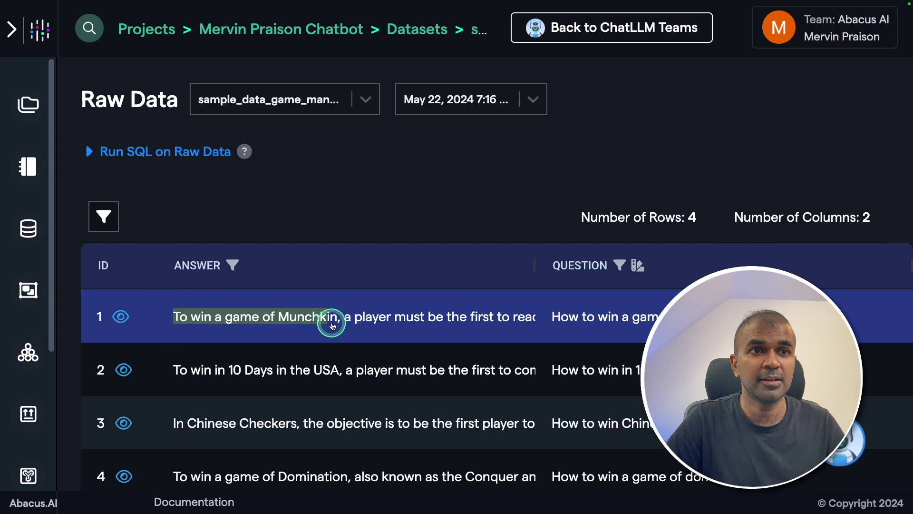
click(731, 177)
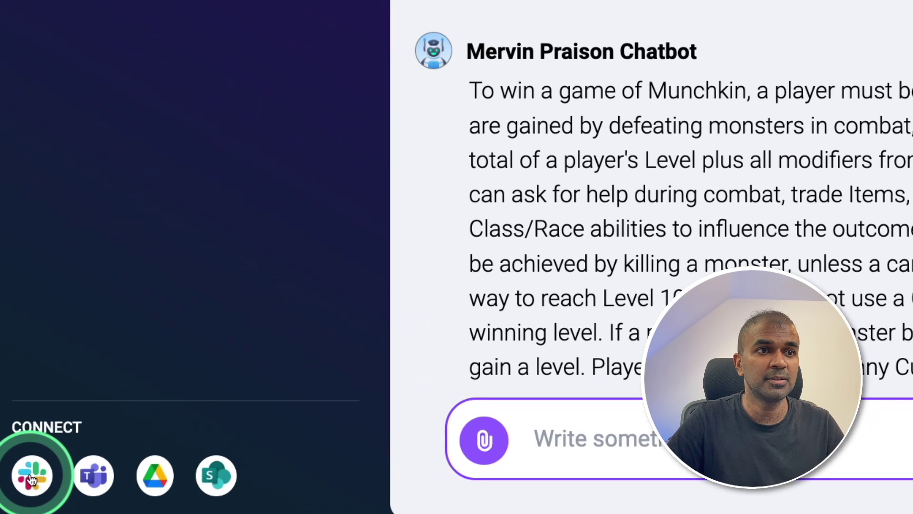
- Add a Slack application connector from the connected services and allow Abacus.AI to access the Slack workspace
click(32, 478)
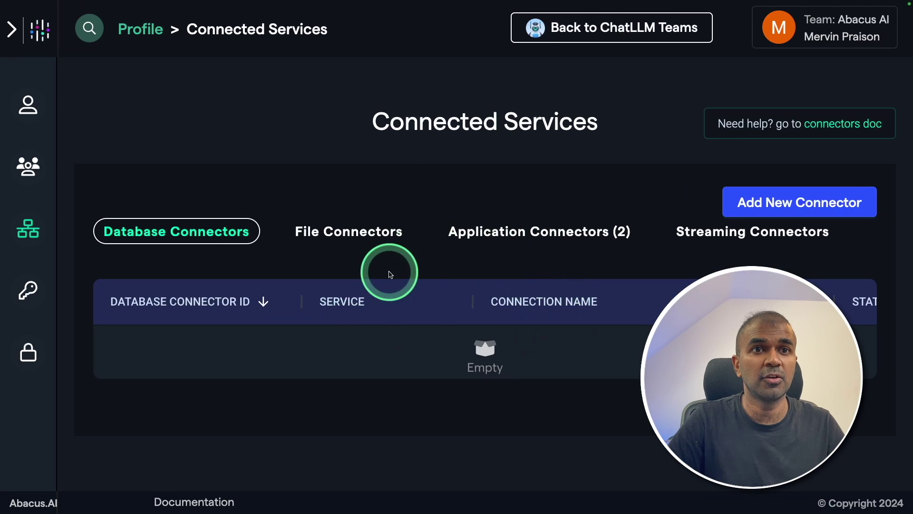
click(532, 237)
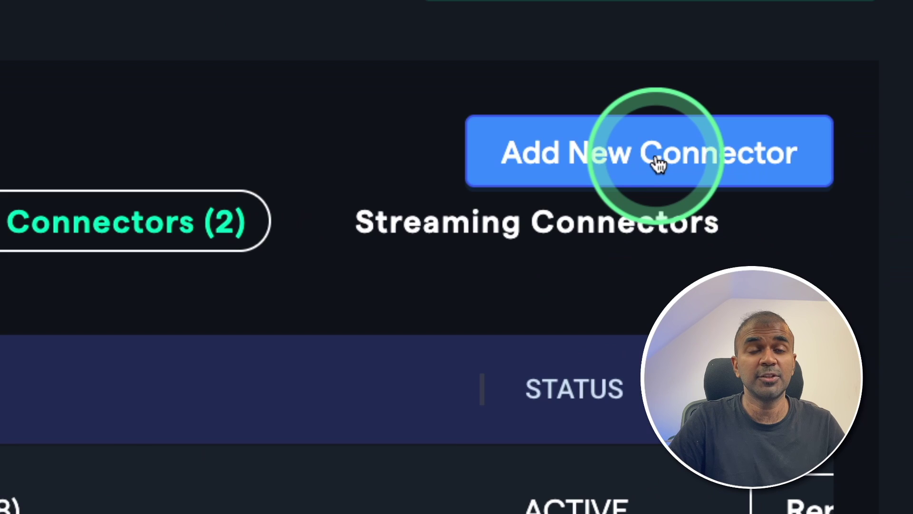
click(658, 164)
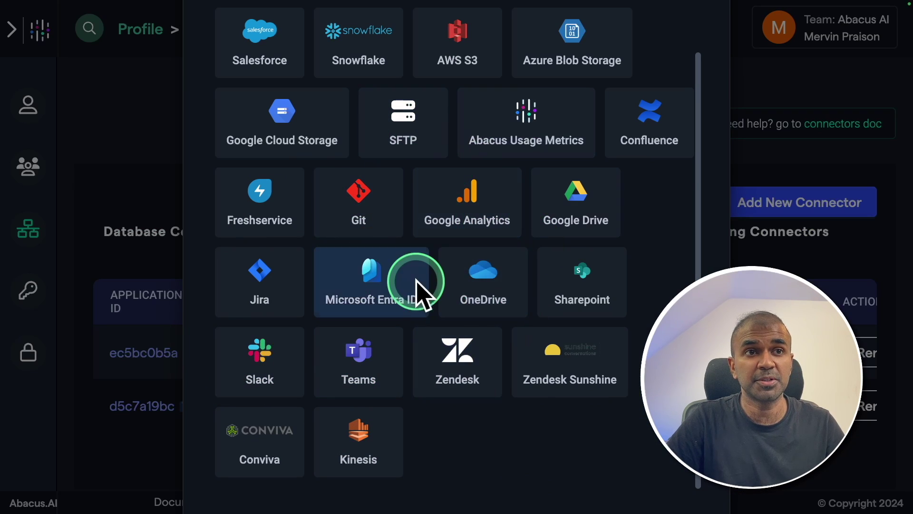
click(261, 369)
click(467, 292)
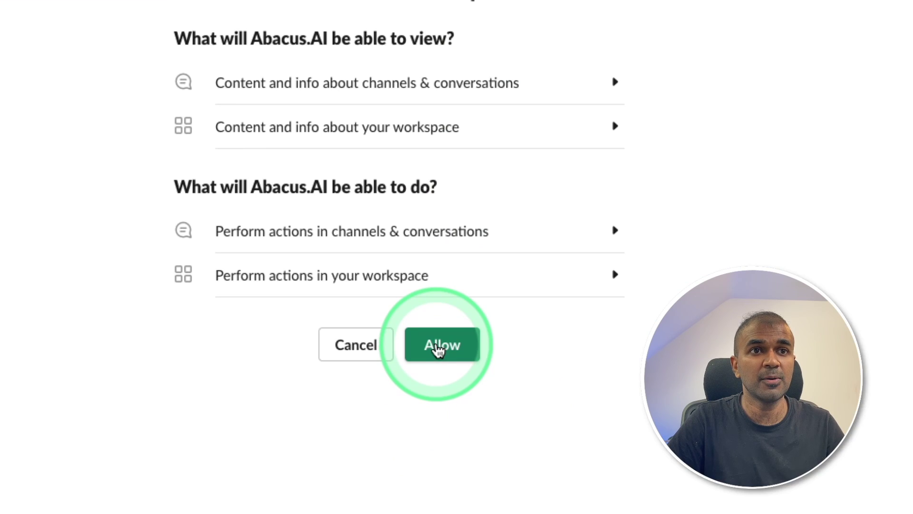
click(438, 350)
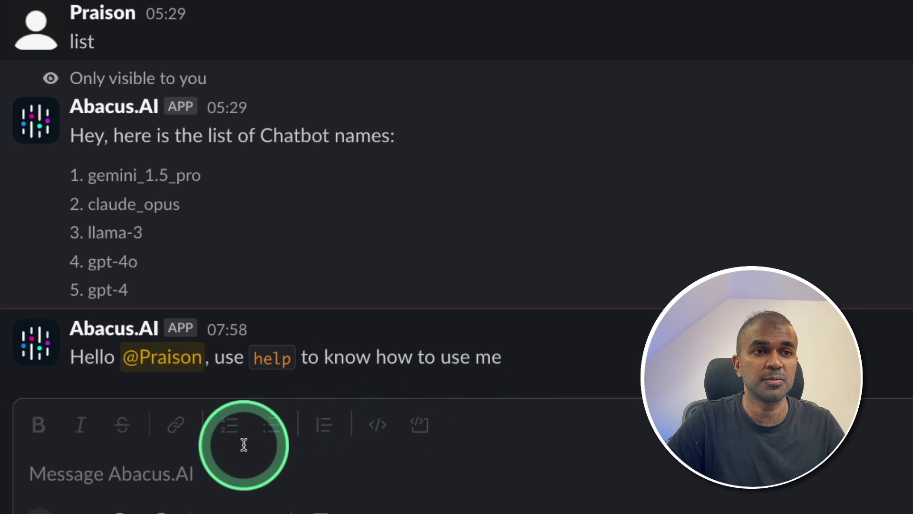
- Send the commands "help" and "list" to the Abacus.AI app in Slack
click(244, 445)
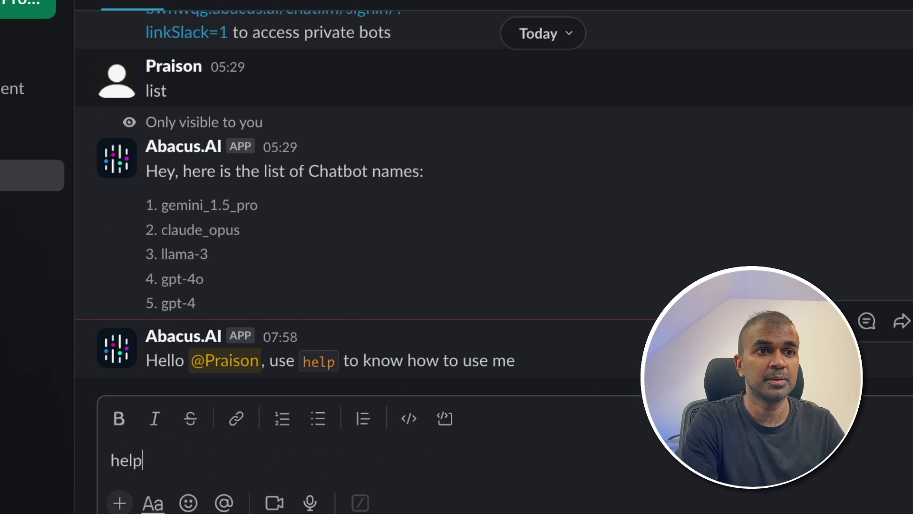
key(Return)
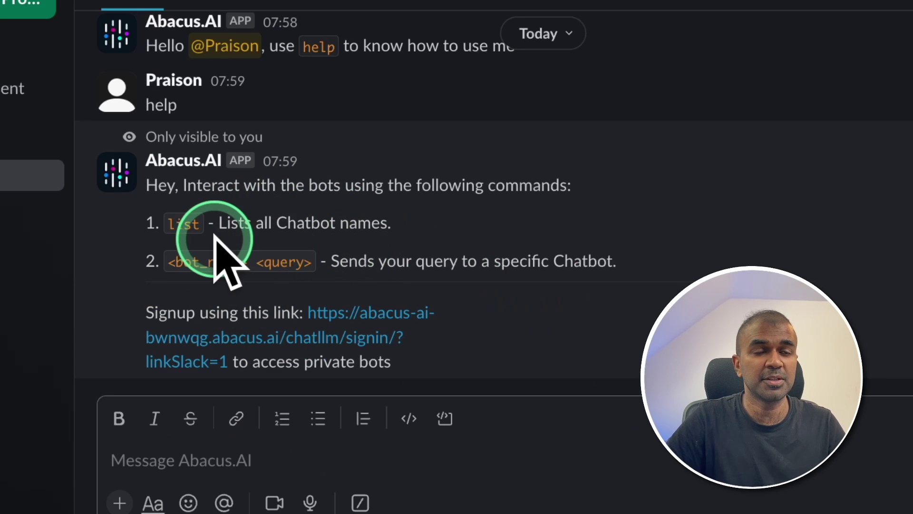
text(list)
key(Return)
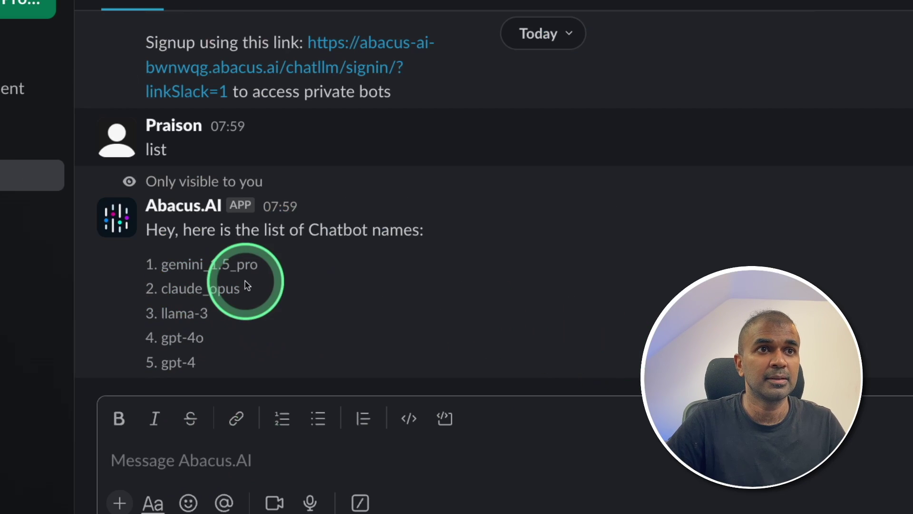
- Review the listed chatbot names and the <bot_name> <query> command syntax in the Abacus.AI Slack conversation
double_click(209, 265)
scroll(275, 305, up, 6)
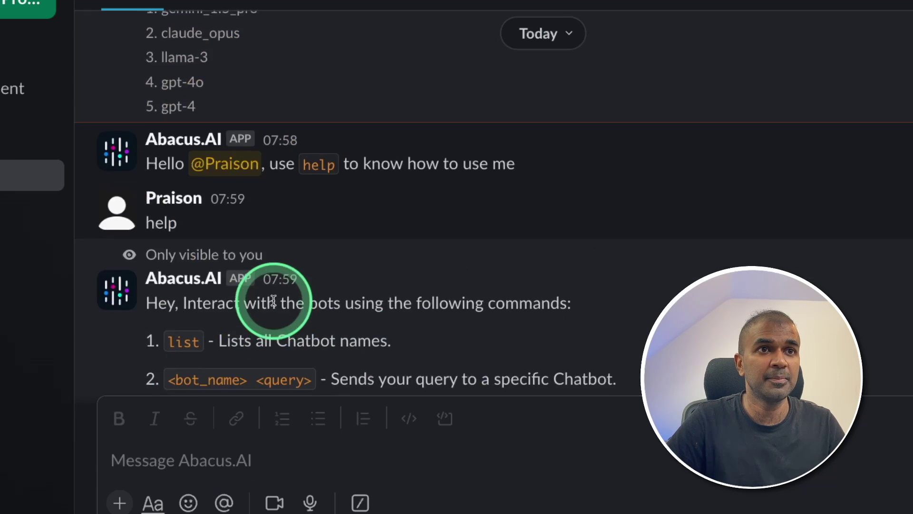
double_click(278, 283)
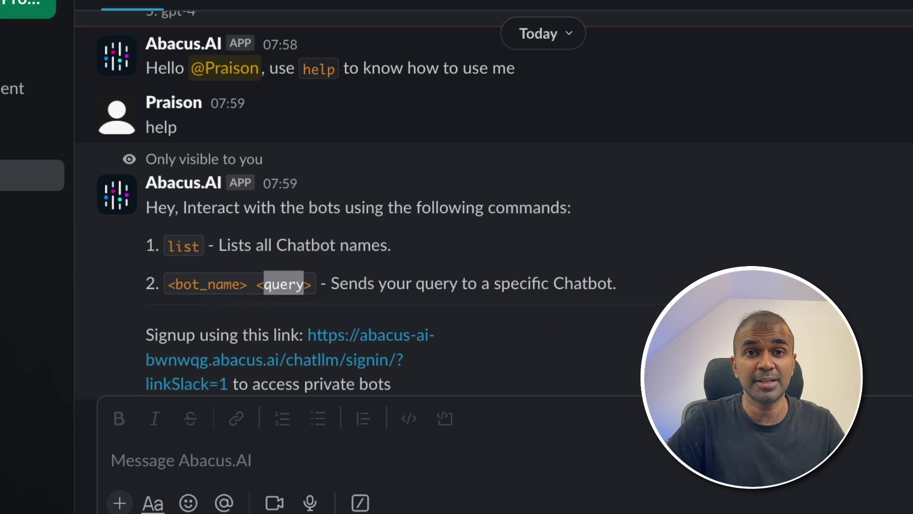